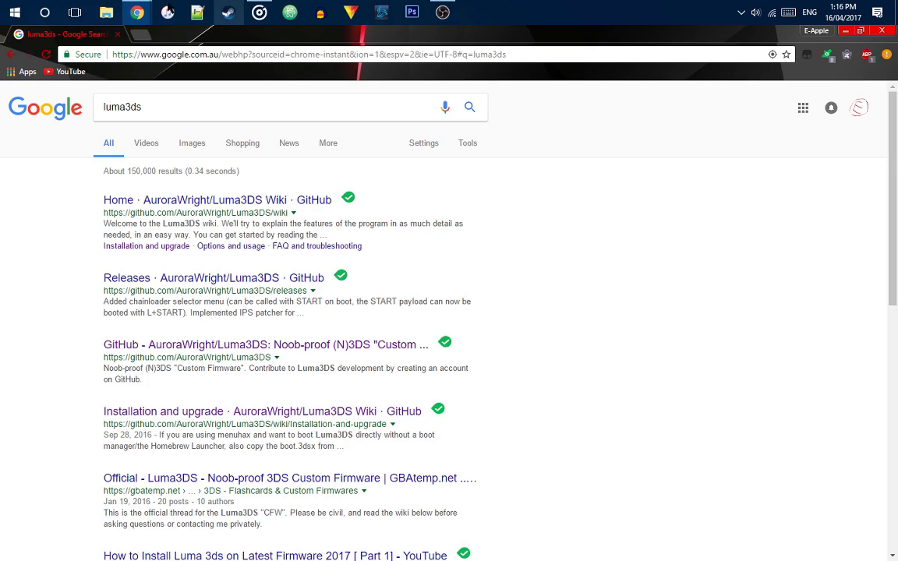
# - Open the 3ds network location in a maximized File Explorer window
pyautogui.click(115, 6)
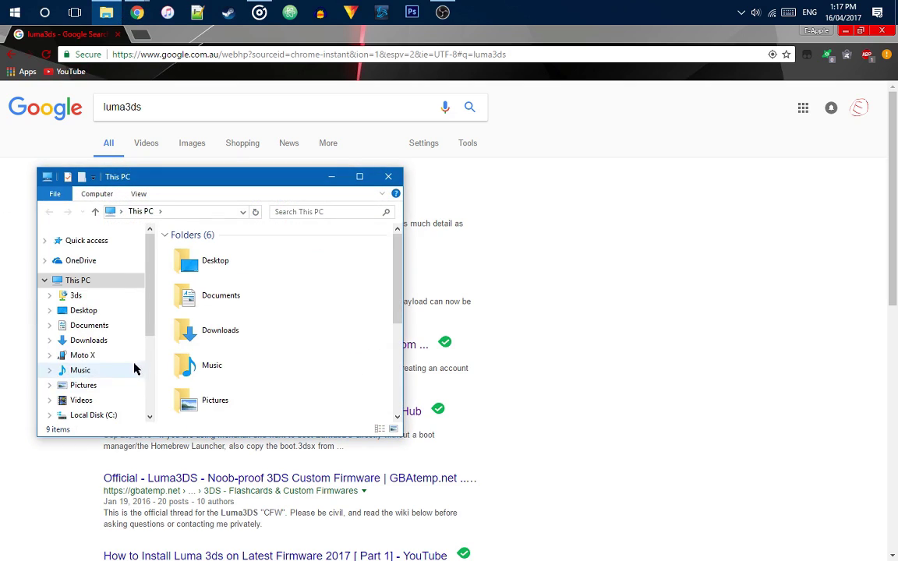
pyautogui.click(86, 297)
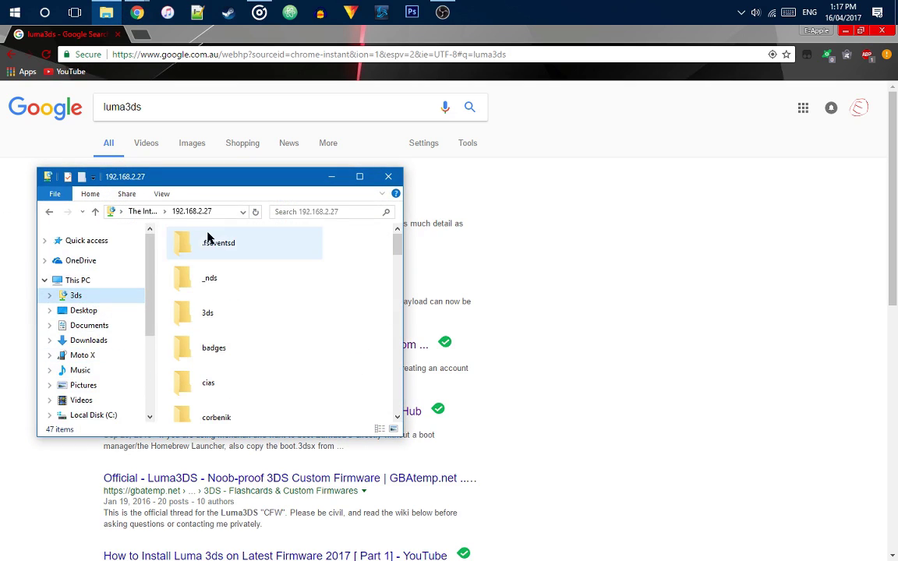
pyautogui.click(359, 176)
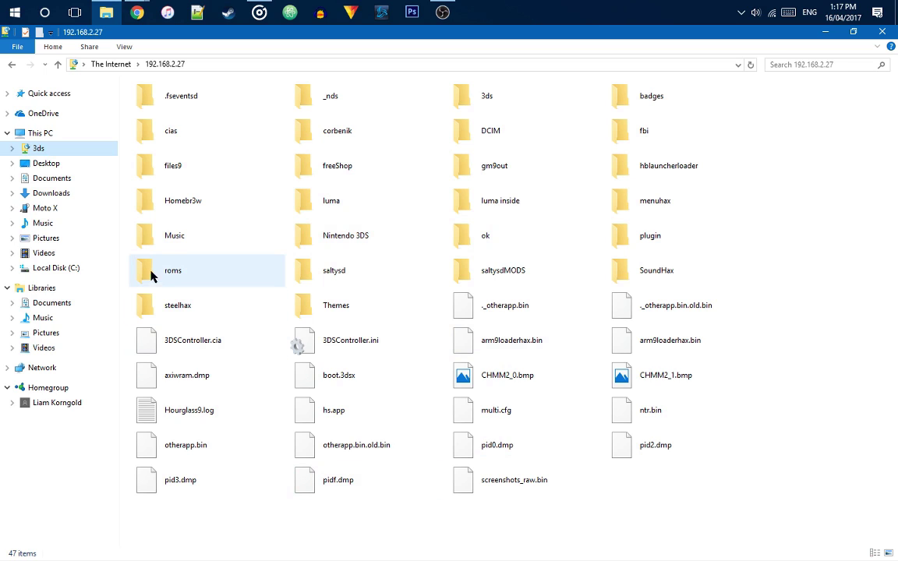
# - Switch to Chrome and open the AuroraWright/Luma3DS releases page on GitHub from the search results
pyautogui.click(137, 12)
pyautogui.click(203, 69)
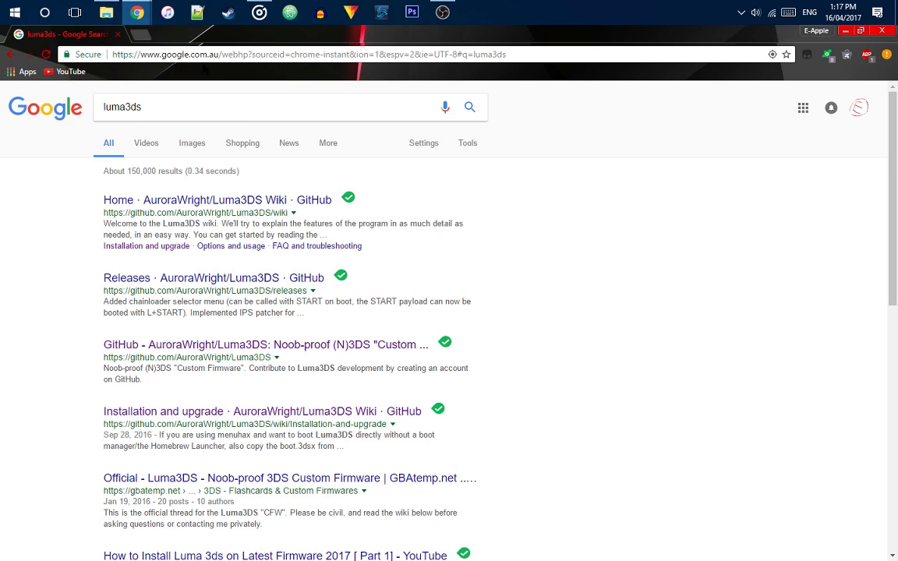
pyautogui.click(219, 205)
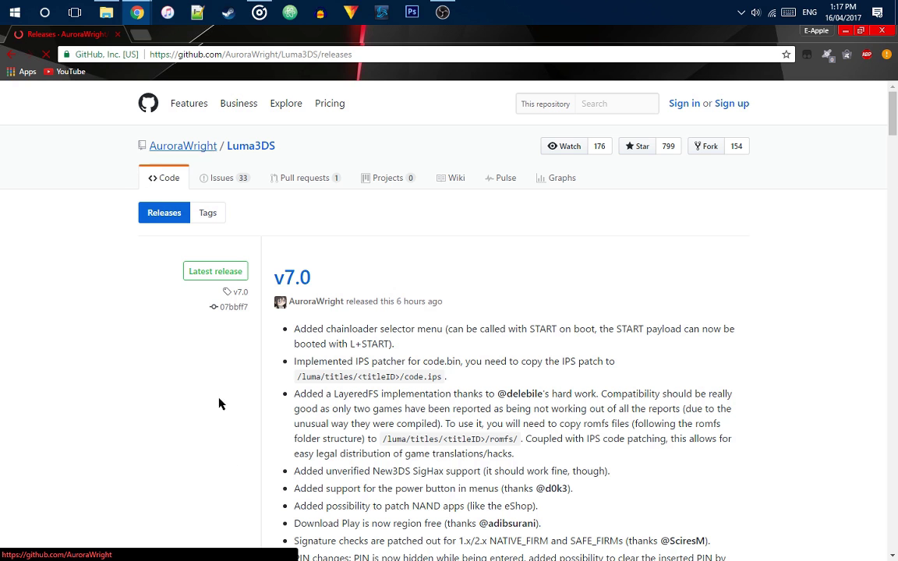
# - Look through the v7.0 release notes and download Luma3DSv7.0.7z
pyautogui.scroll(-1, 363, 339)
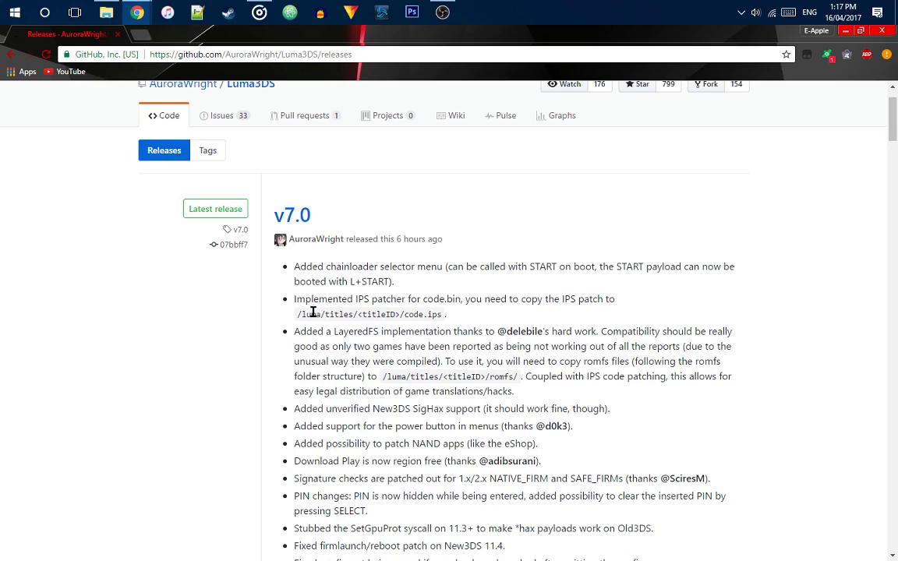
pyautogui.moveTo(320, 224); pyautogui.dragTo(242, 248)
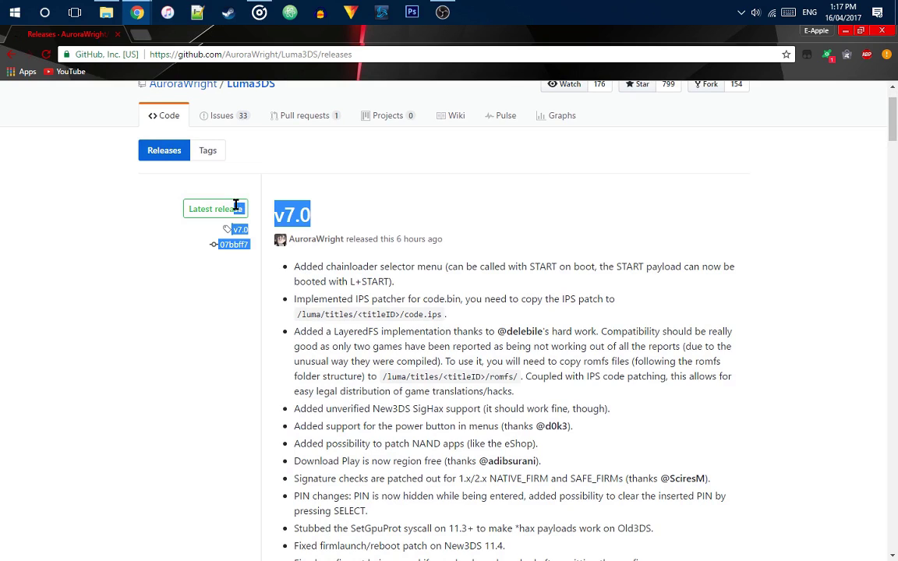
pyautogui.click(344, 250)
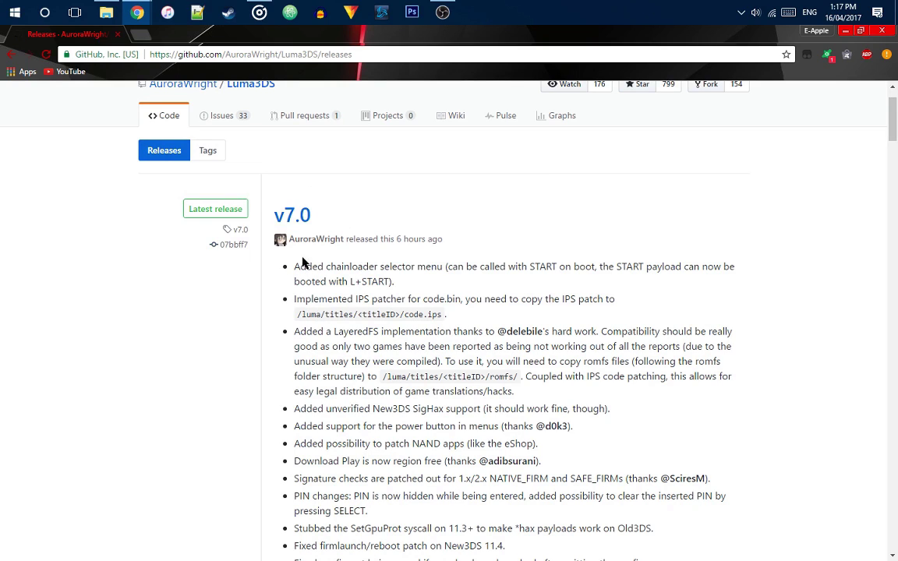
pyautogui.moveTo(296, 263); pyautogui.dragTo(400, 284)
pyautogui.click(407, 288)
pyautogui.scroll(-5, 335, 257)
pyautogui.click(319, 269)
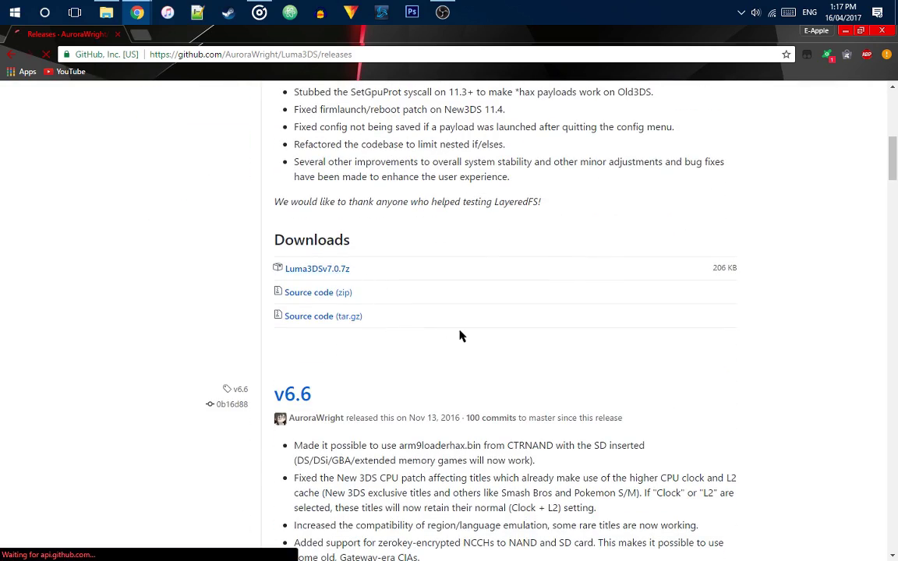
# - Look over the v7.0 and v6.6 release entries and open the downloaded Luma3DSv7.0 (1).7z archive in 7-Zip
pyautogui.scroll(3, 459, 336)
pyautogui.scroll(-4, 559, 391)
pyautogui.moveTo(252, 389); pyautogui.dragTo(3, 362)
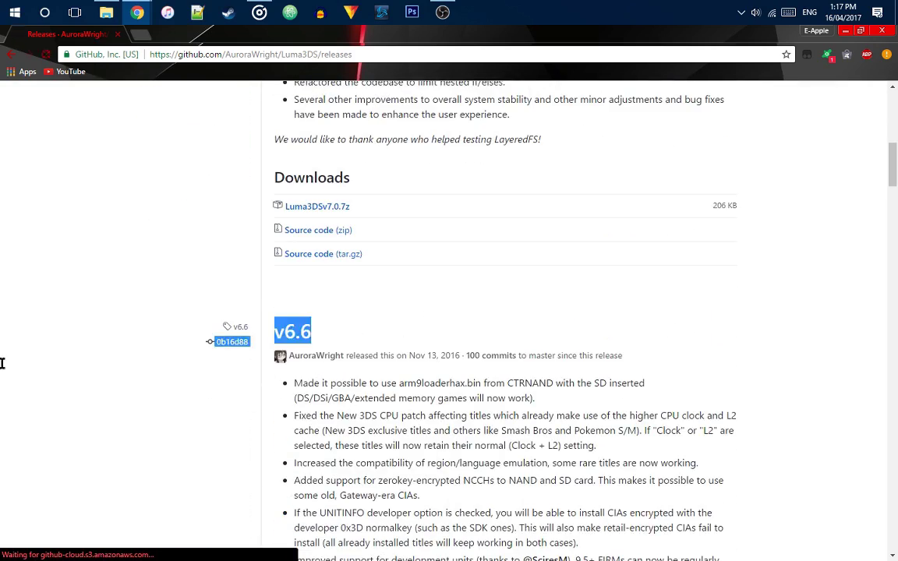
pyautogui.scroll(10, 591, 421)
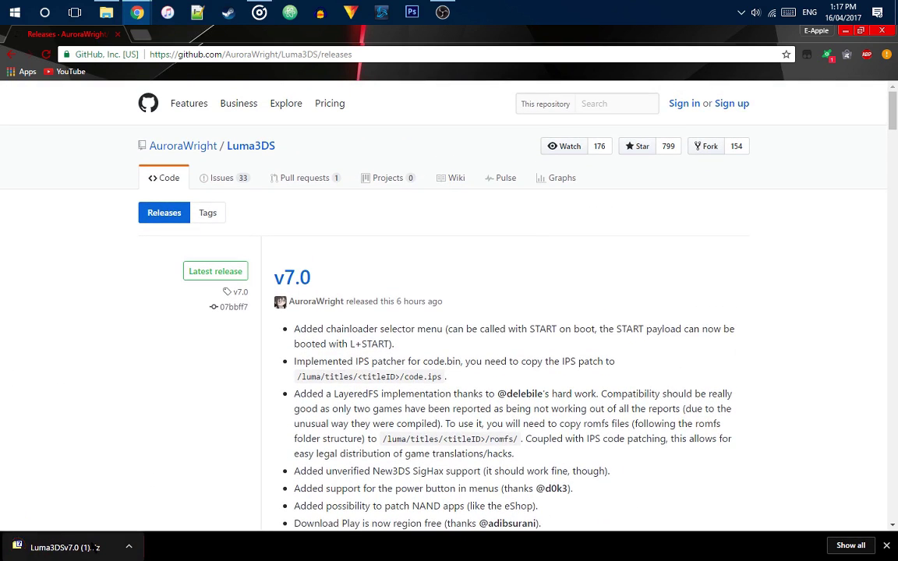
pyautogui.click(70, 547)
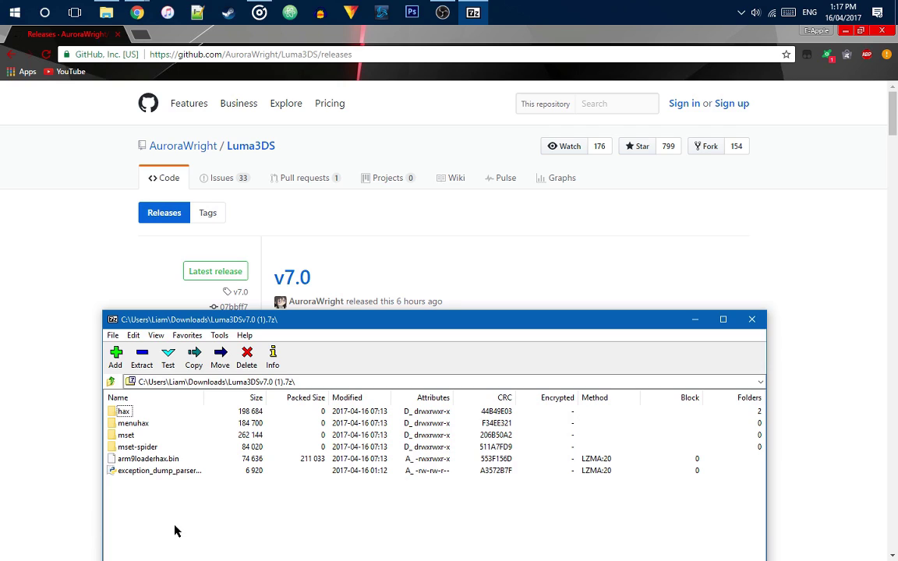
# - Examine the archive's folders, including mset-spider and mset, and select arm9loaderhax.bin
pyautogui.moveTo(176, 530); pyautogui.dragTo(173, 366)
pyautogui.moveTo(181, 480); pyautogui.dragTo(173, 407)
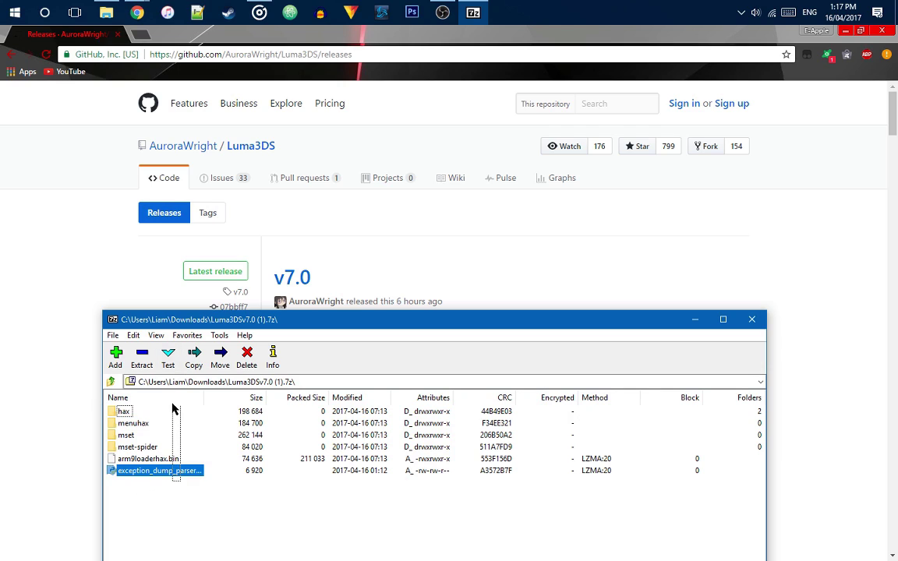
pyautogui.click(108, 503)
pyautogui.click(140, 446)
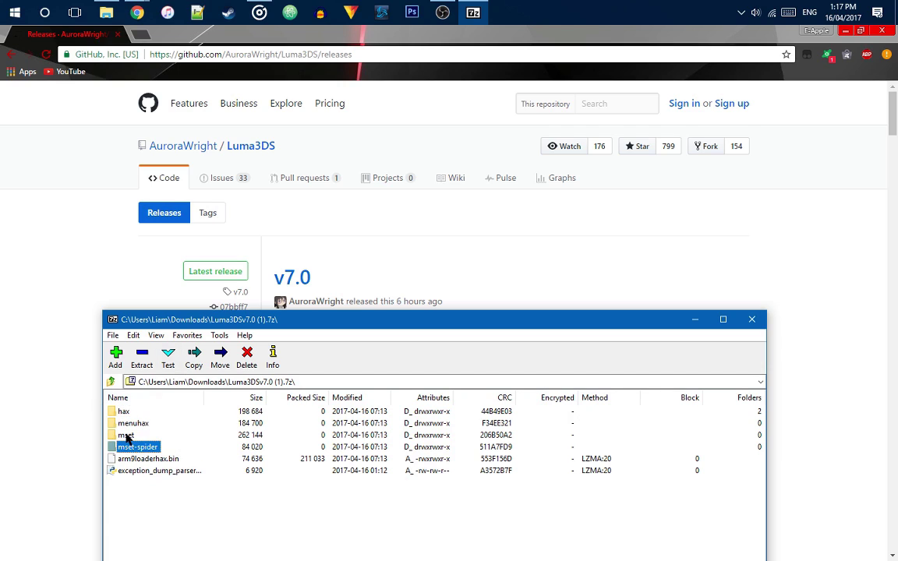
pyautogui.click(144, 435)
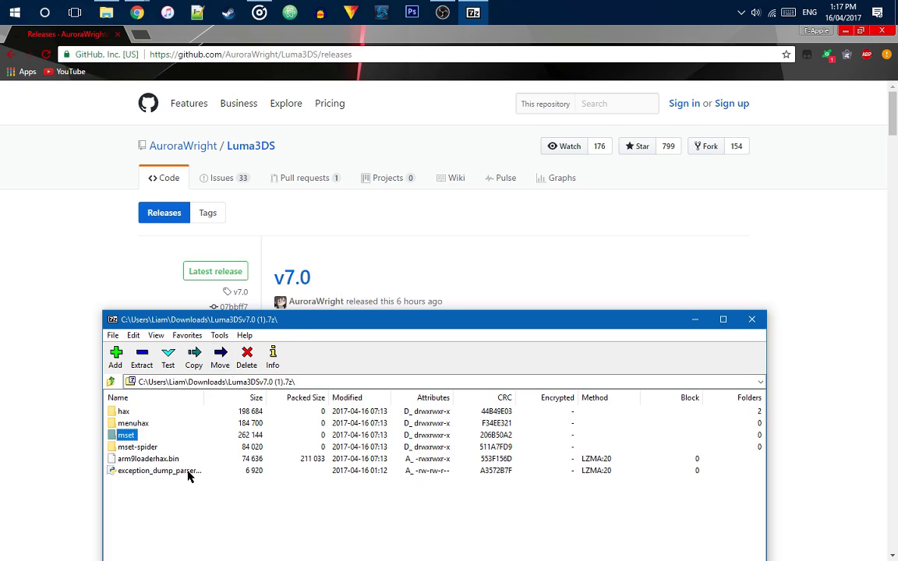
pyautogui.click(159, 459)
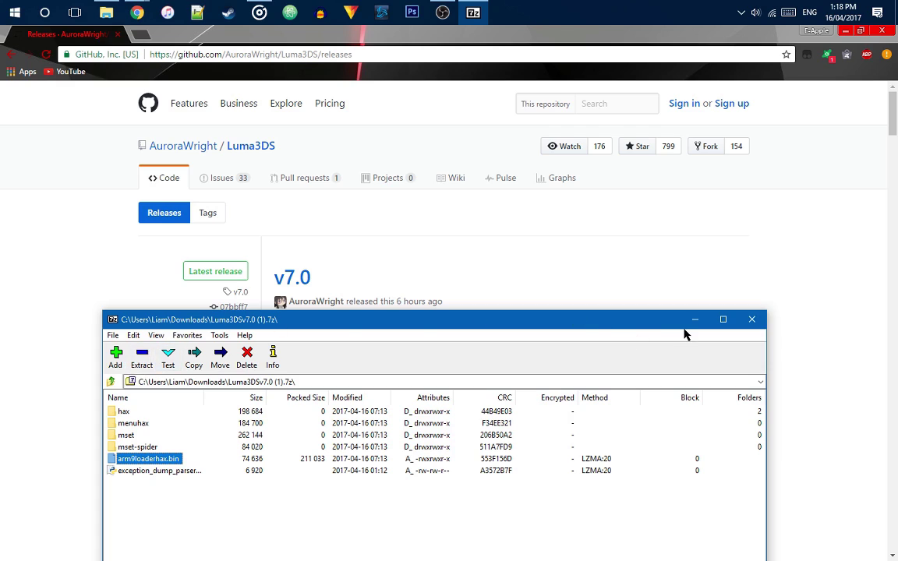
# - Locate Luma3DSv7.0 (1).7z in the Downloads folder within 7-Zip and reopen the archive
pyautogui.moveTo(117, 18)
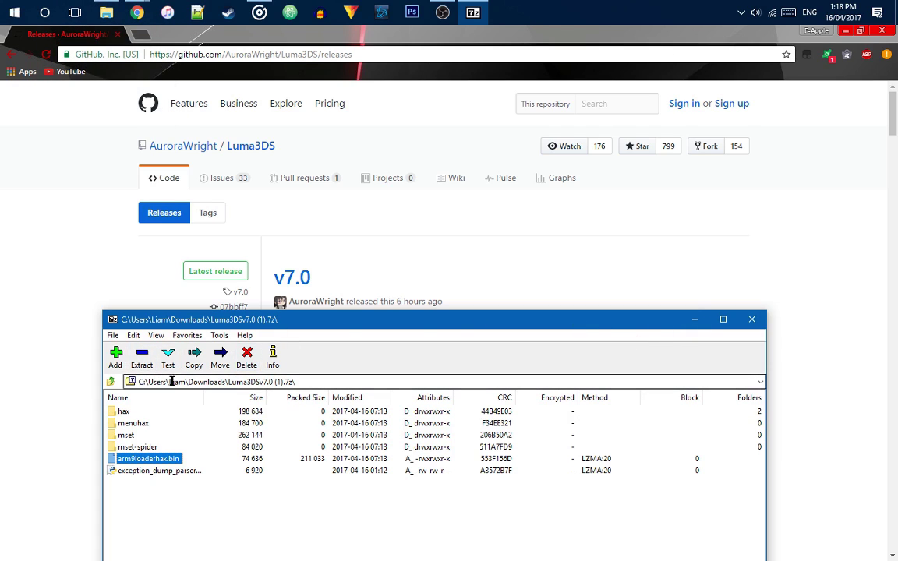
pyautogui.click(111, 381)
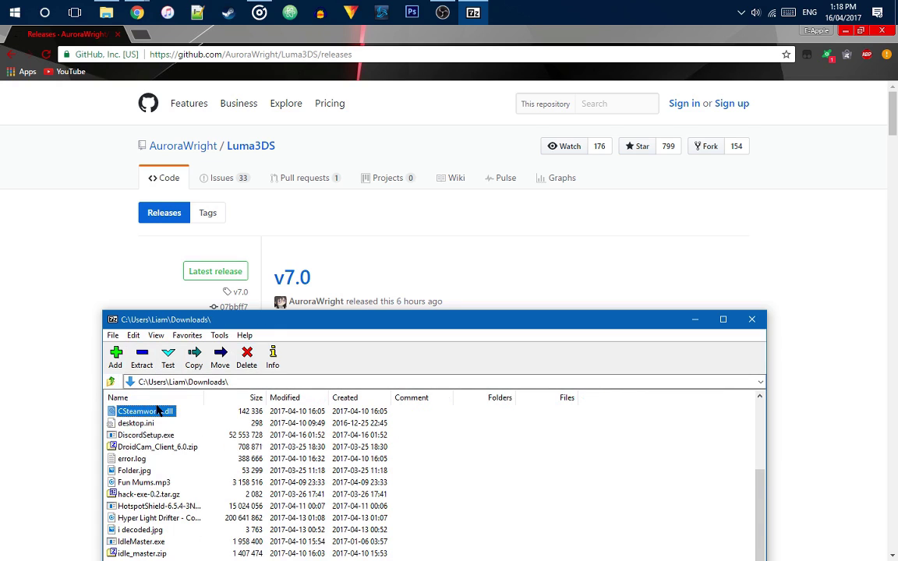
pyautogui.scroll(-5, 158, 410)
pyautogui.moveTo(236, 326); pyautogui.dragTo(242, 196)
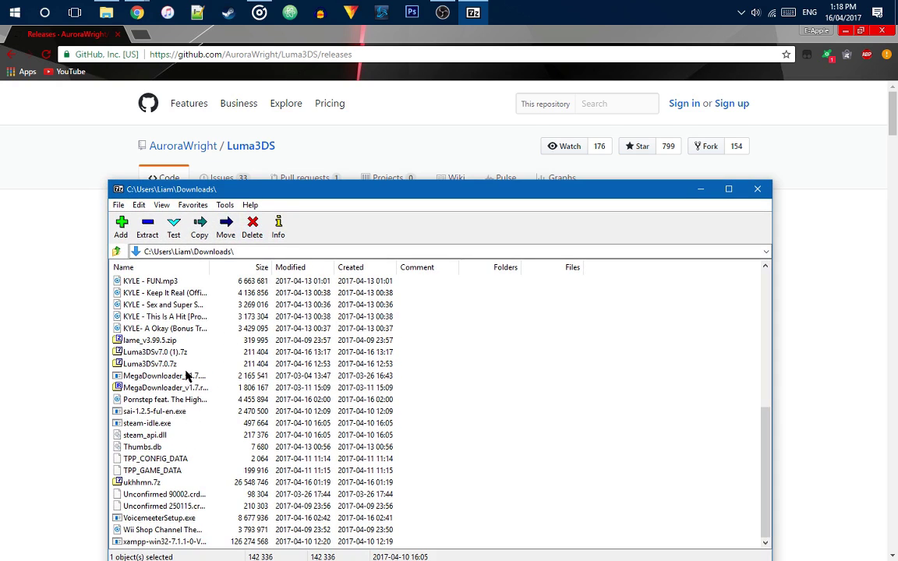
pyautogui.doubleClick(170, 351)
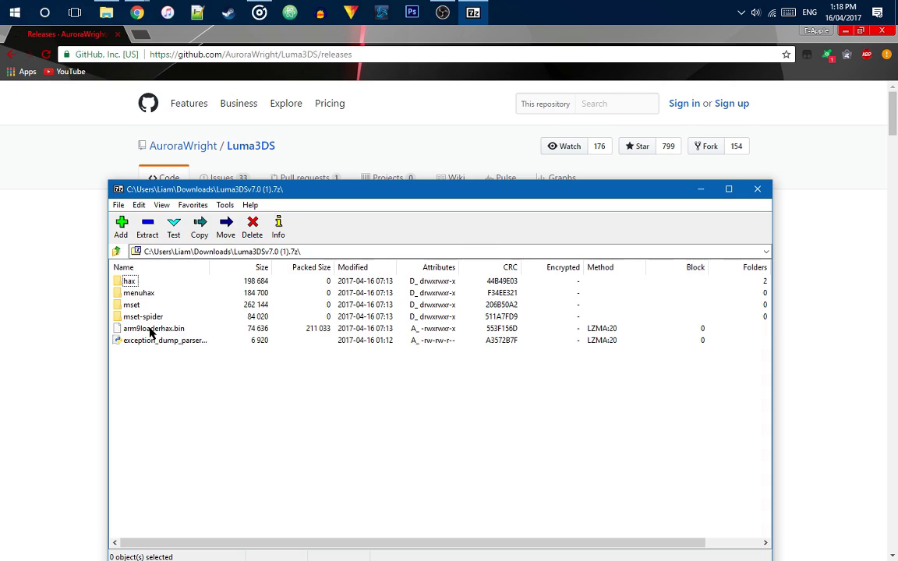
# - Open the Desktop folder in a second File Explorer window and select arm9loaderhax.bin in the 7-Zip archive
pyautogui.middleClick(106, 12)
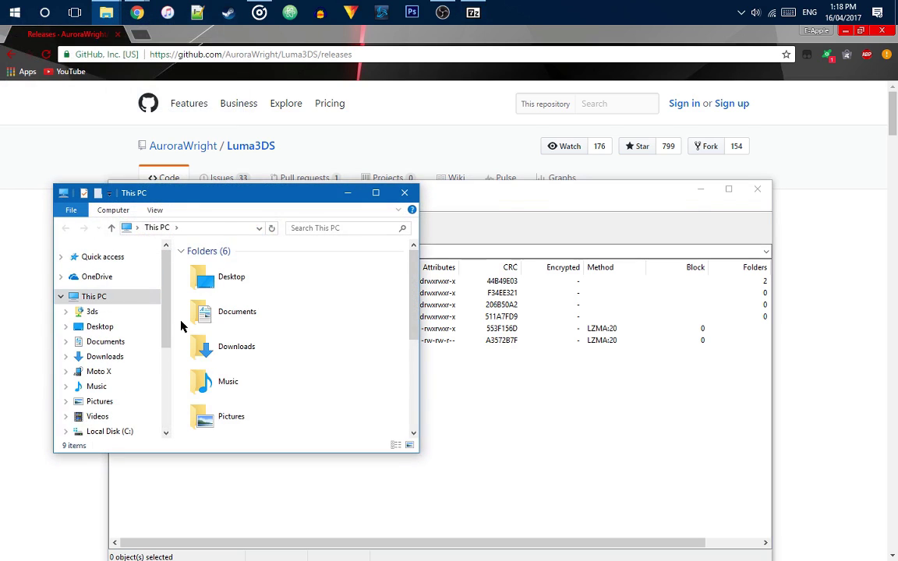
pyautogui.click(100, 327)
pyautogui.click(684, 467)
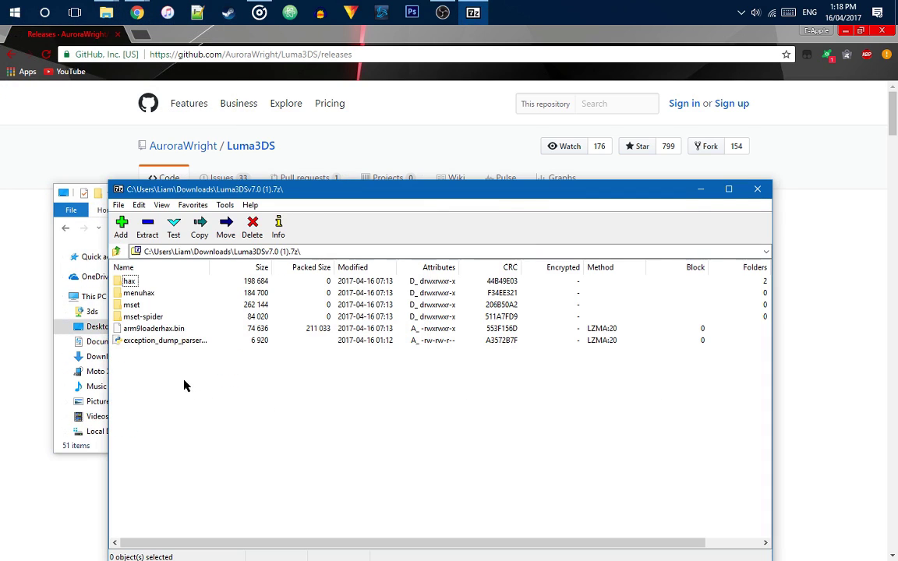
pyautogui.click(178, 330)
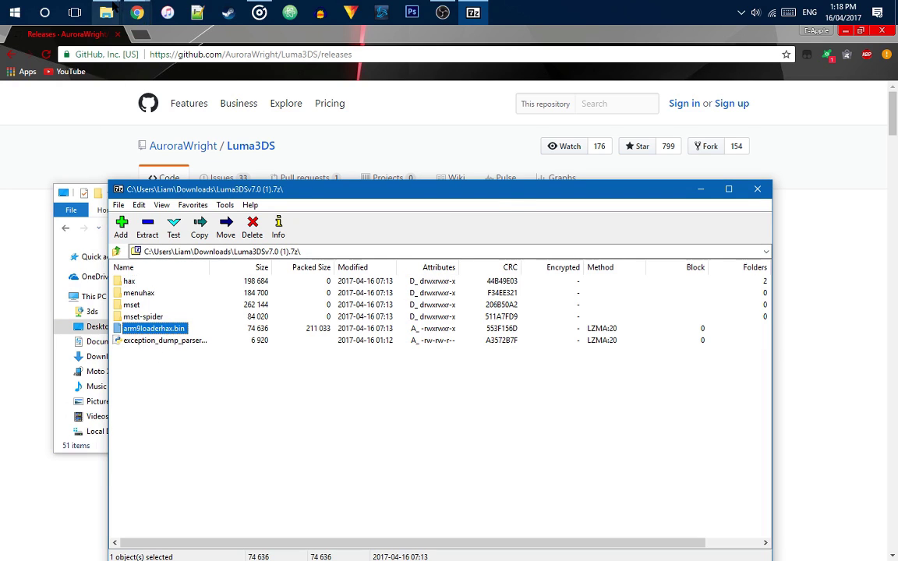
# - Compare the arm9loaderhax.bin entries in the 3ds FTP folder with the one in the archive and refresh the folder listing
pyautogui.moveTo(106, 12)
pyautogui.click(62, 71)
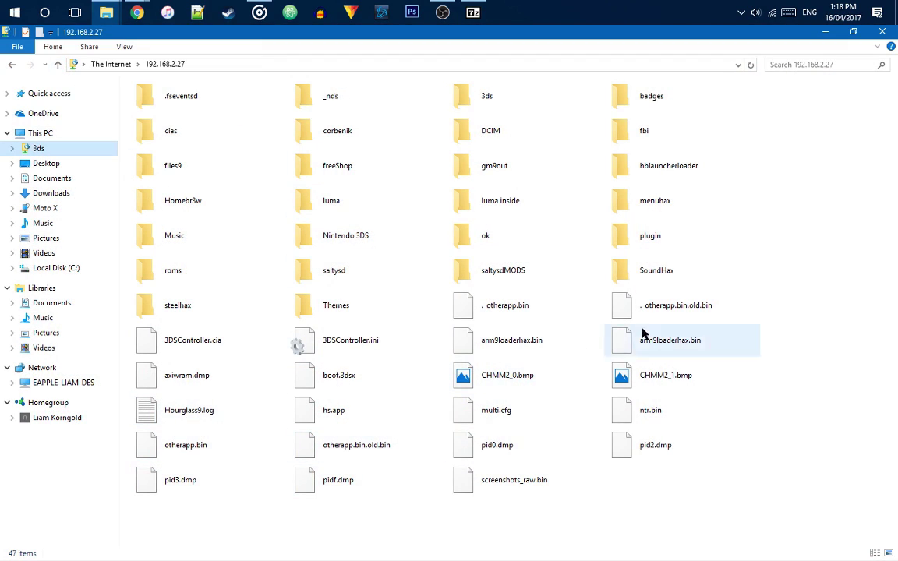
pyautogui.click(521, 349)
pyautogui.click(711, 363)
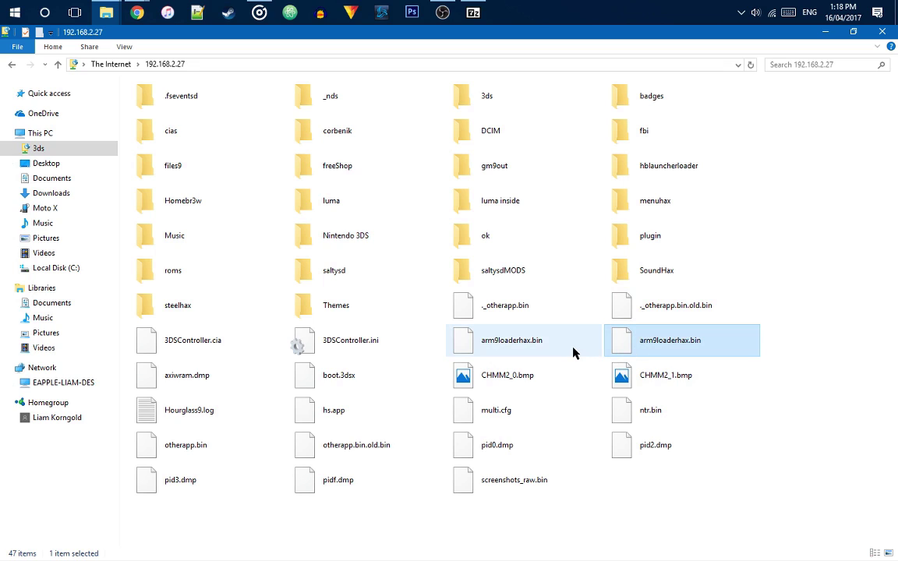
pyautogui.click(473, 12)
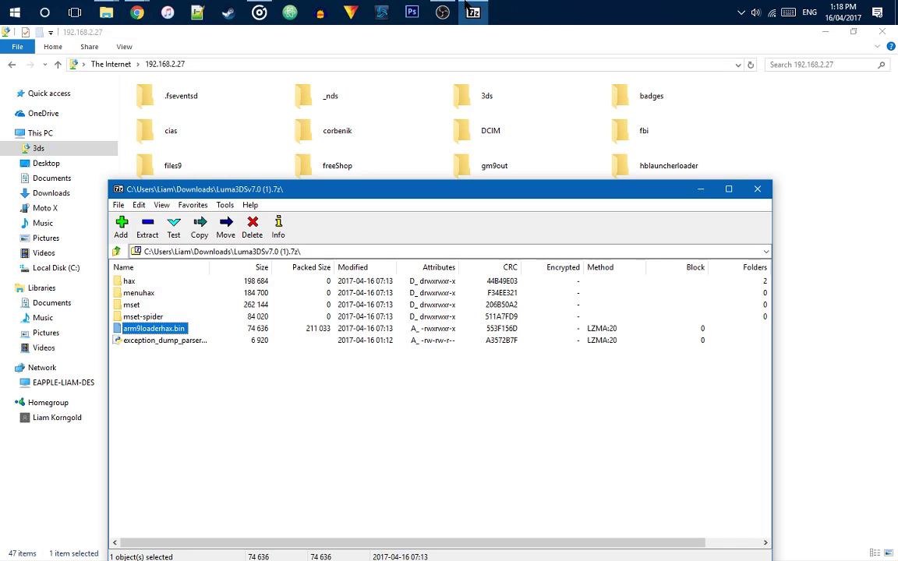
pyautogui.click(751, 65)
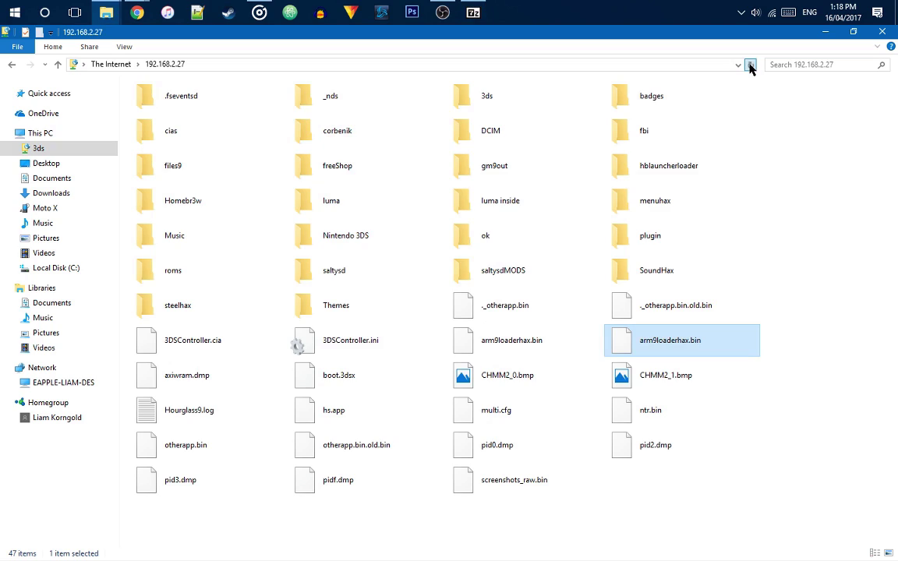
# - Try to copy arm9loaderhax.bin from the archive into the 3ds FTP folder
pyautogui.moveTo(480, 8)
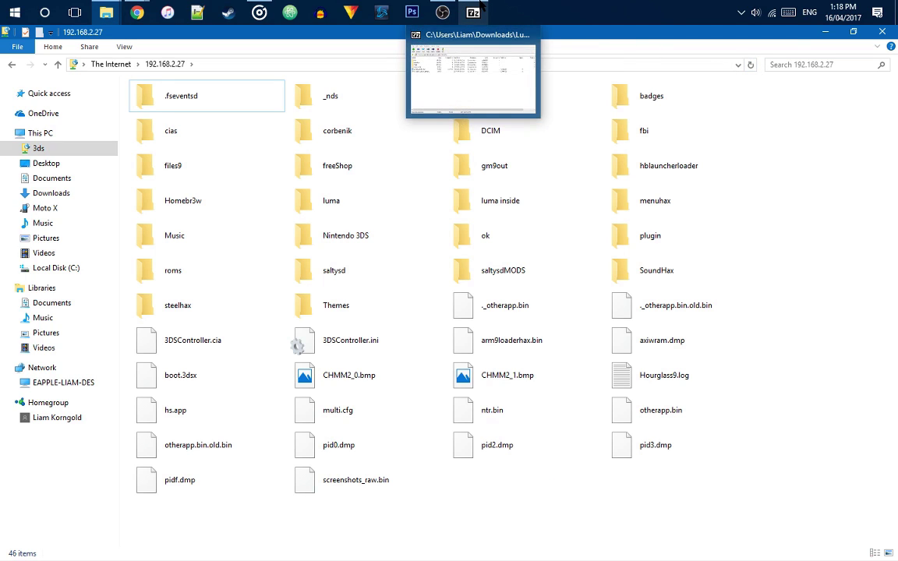
pyautogui.click(477, 11)
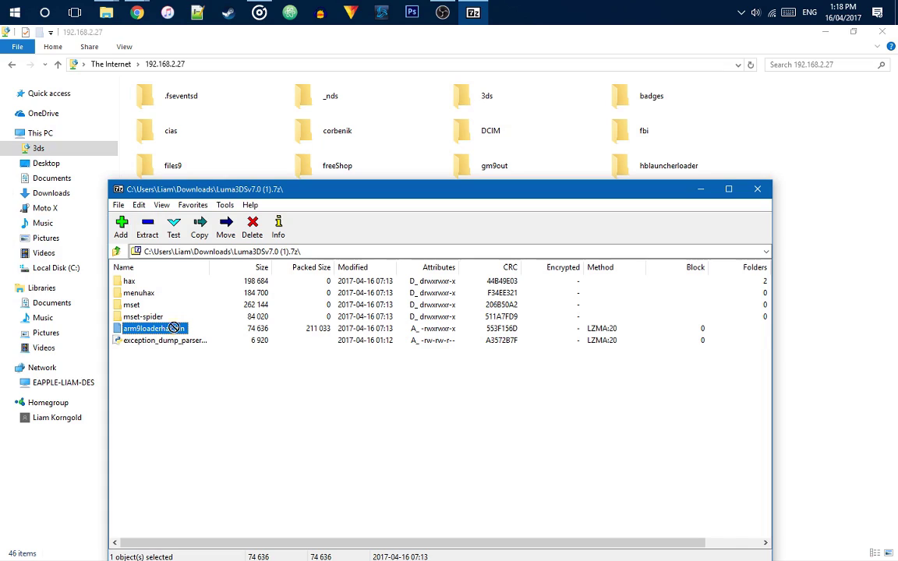
pyautogui.moveTo(152, 334); pyautogui.dragTo(220, 349)
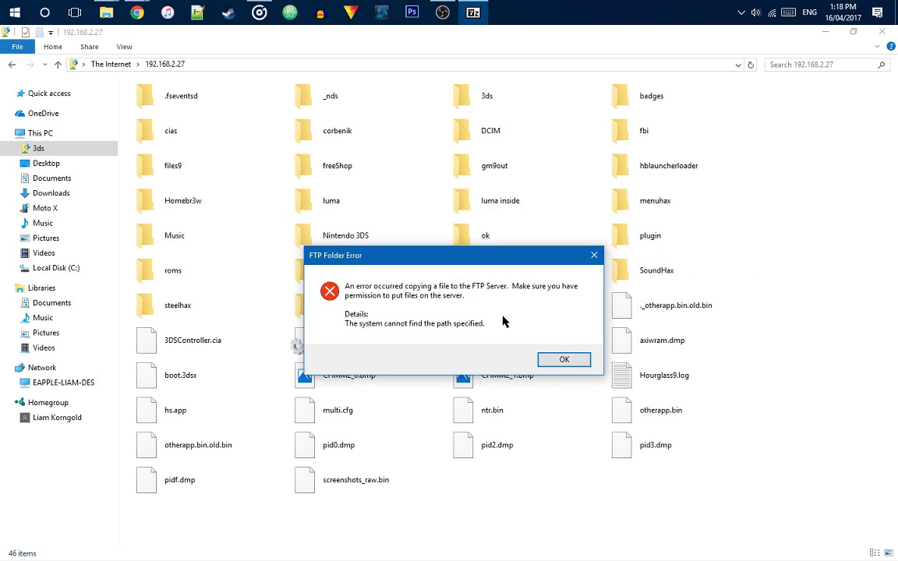
pyautogui.click(550, 360)
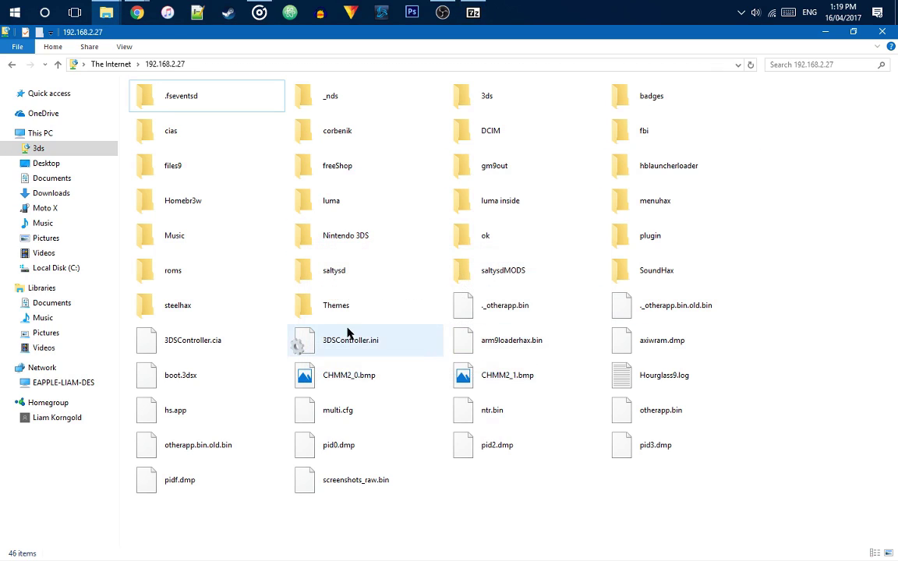
# - Return to the 7-Zip archive, look inside its menuhax folder and open the hax folder
pyautogui.click(475, 11)
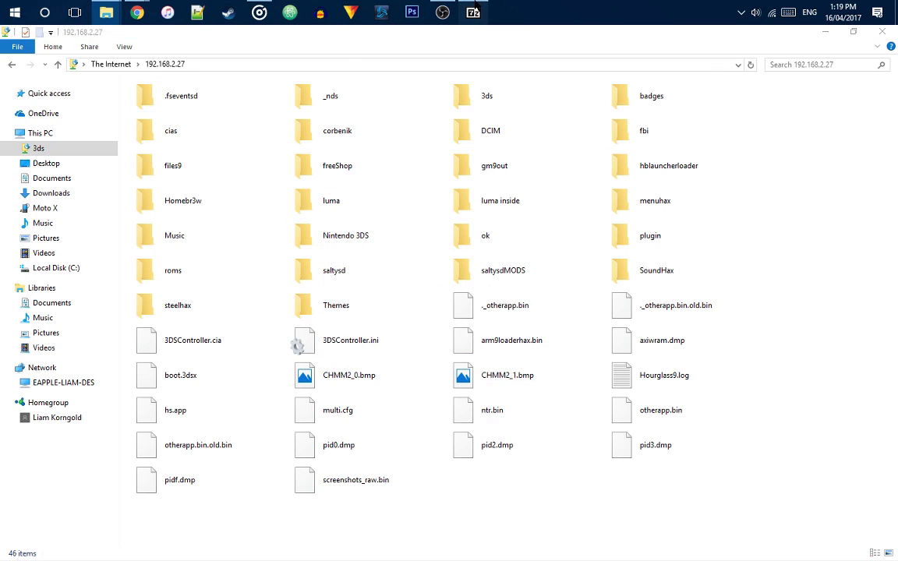
pyautogui.click(127, 282)
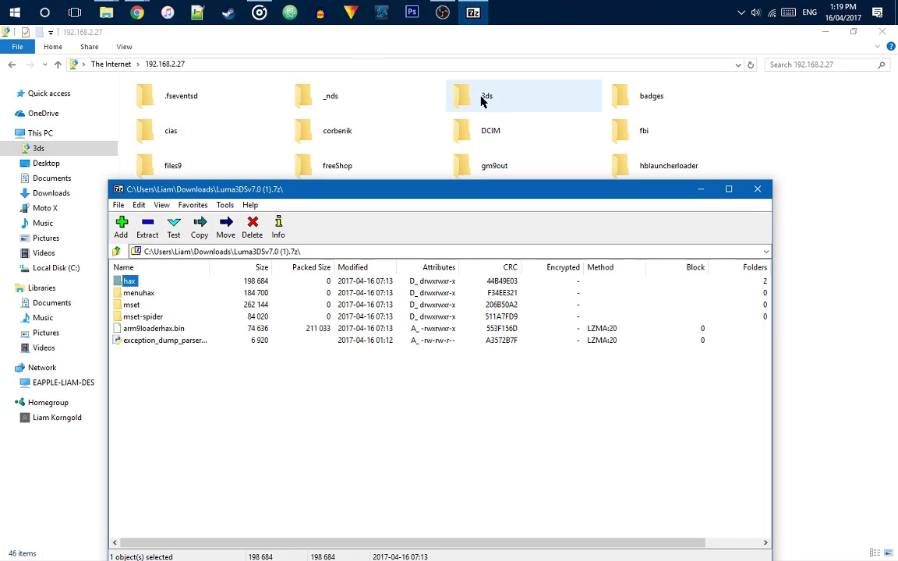
pyautogui.doubleClick(141, 293)
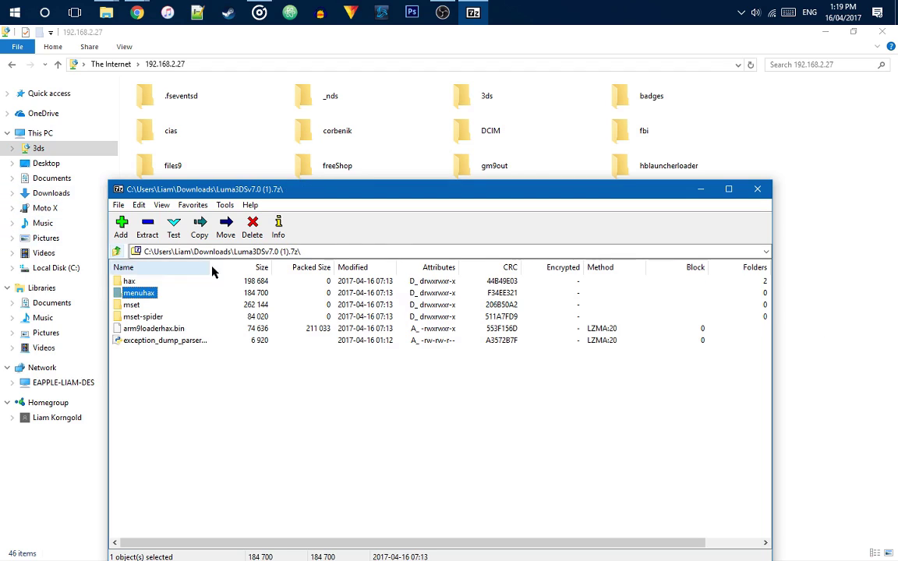
pyautogui.click(116, 252)
pyautogui.doubleClick(130, 281)
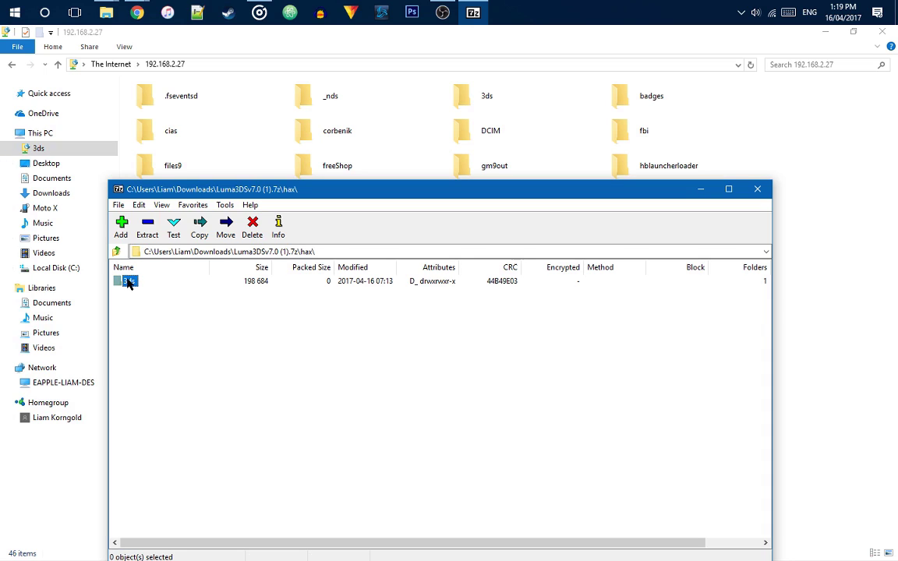
# - Select the archive's 3ds folder, examine the Luma3DS folder within 3ds on the FTP server, and return to the server's root
pyautogui.click(130, 285)
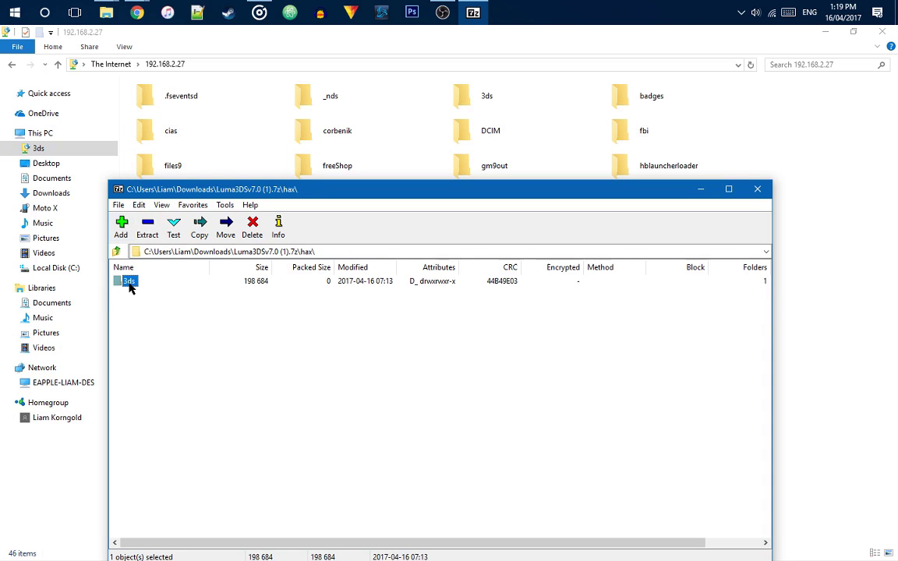
pyautogui.doubleClick(485, 94)
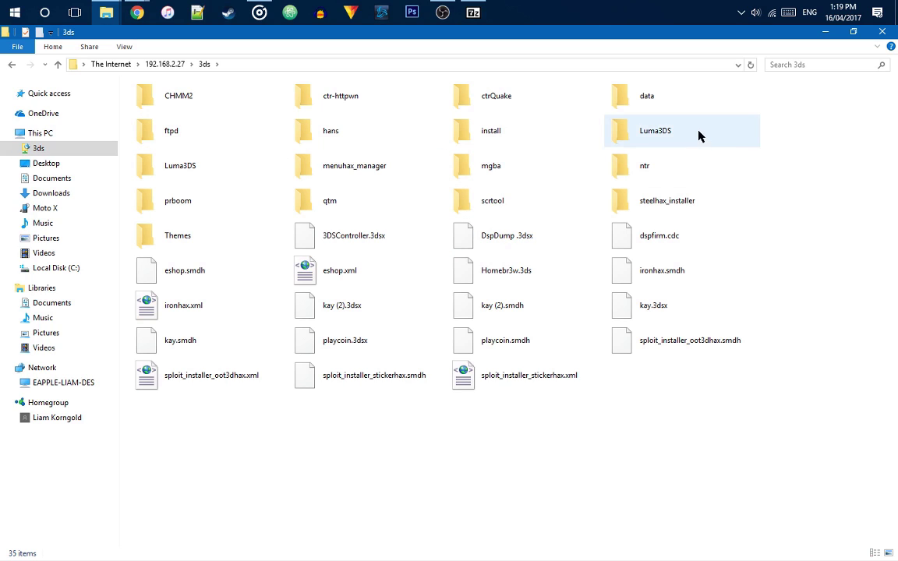
pyautogui.doubleClick(699, 132)
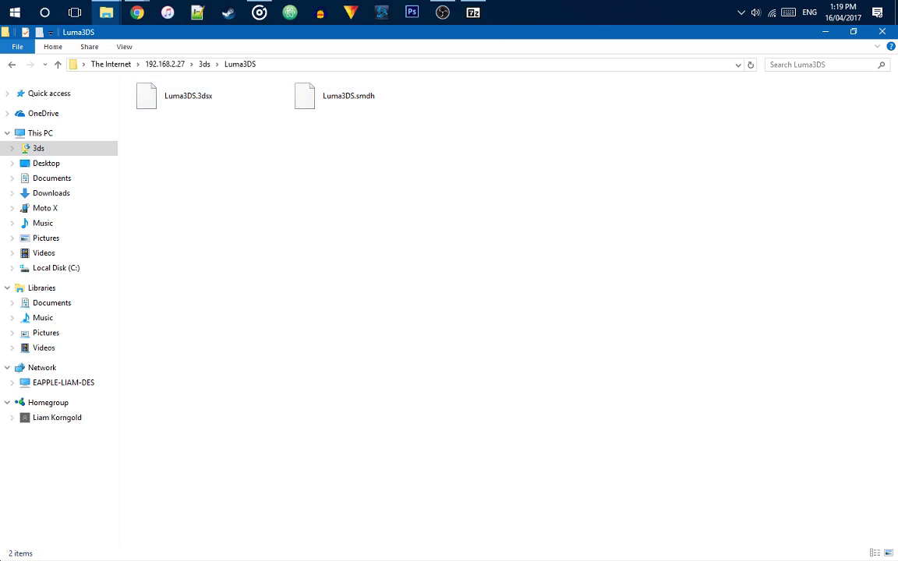
pyautogui.hotkey('alt', 'Left')
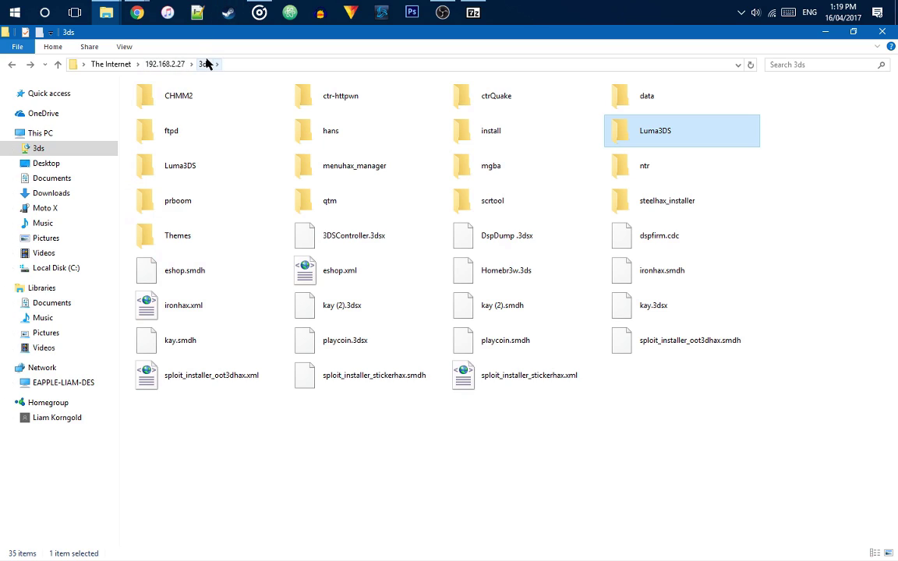
pyautogui.click(164, 65)
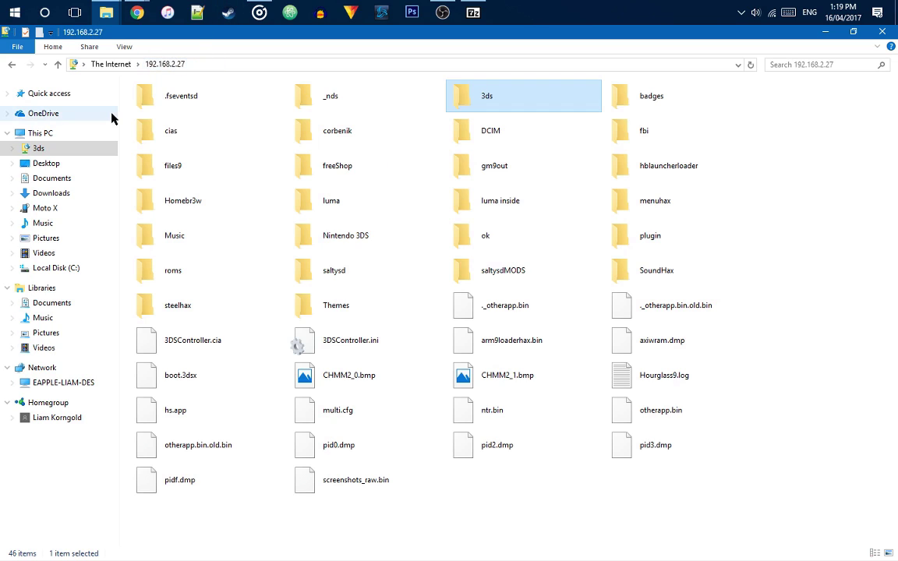
# - Reopen the 3ds folder on the FTP server and compare it with the archive's hax\3ds folder containing Luma3DS
pyautogui.doubleClick(532, 111)
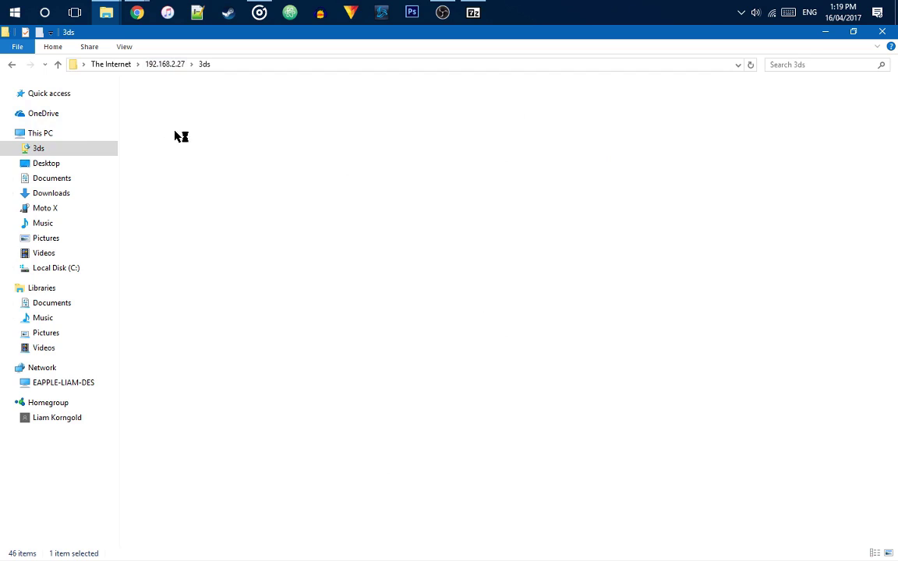
pyautogui.moveTo(452, 76); pyautogui.dragTo(623, 403)
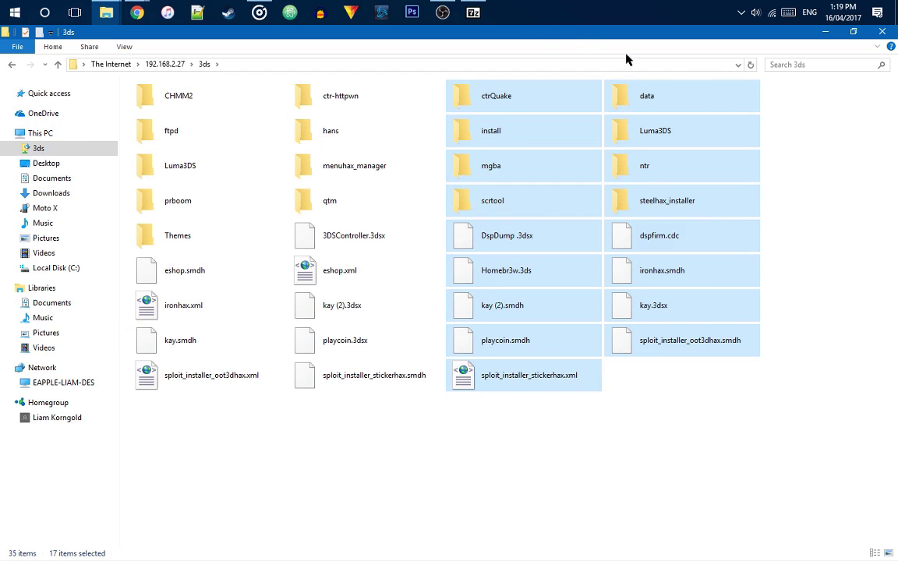
pyautogui.click(473, 13)
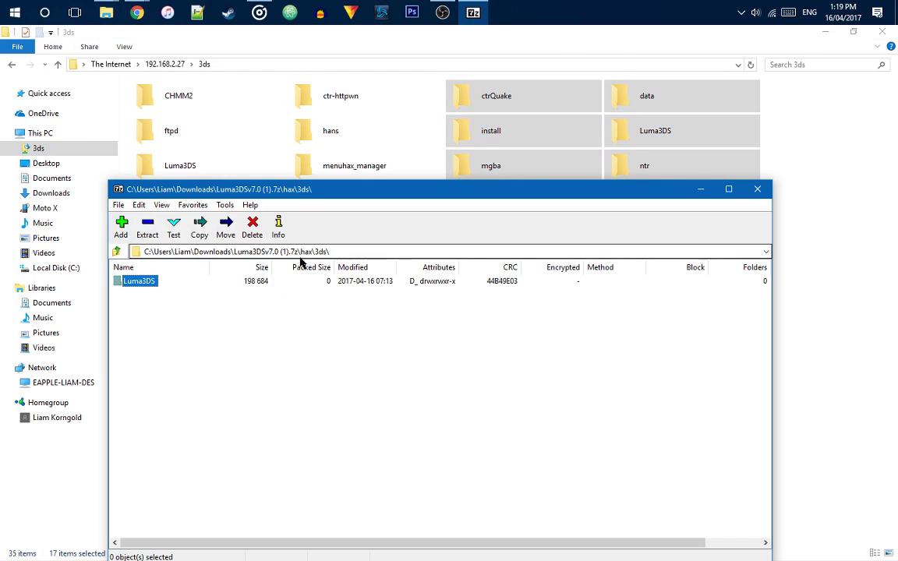
pyautogui.click(871, 164)
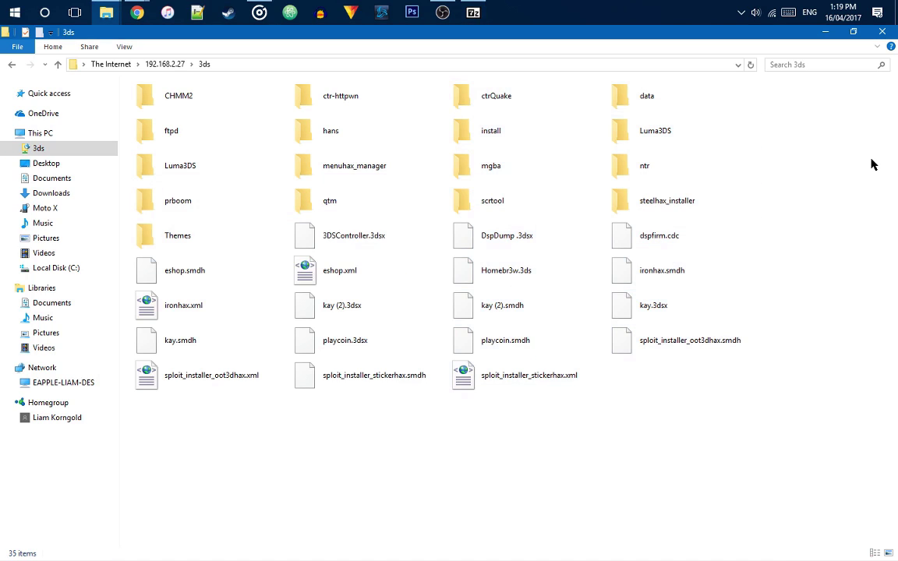
# - Switch to the Luma3DS releases page in Chrome and review the v7.0 release notes
pyautogui.moveTo(136, 13); pyautogui.dragTo(107, 12)
pyautogui.moveTo(107, 13)
pyautogui.click(183, 82)
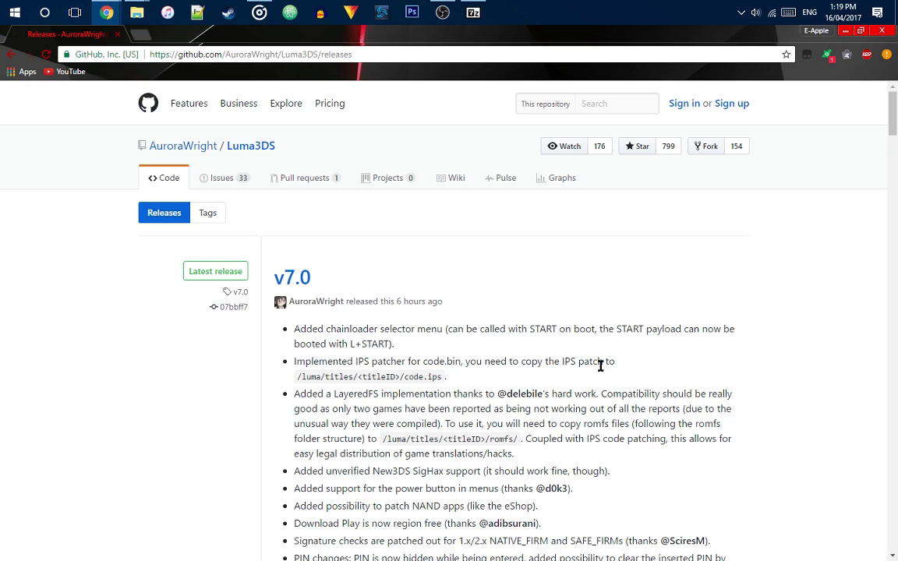
pyautogui.scroll(-4, 776, 348)
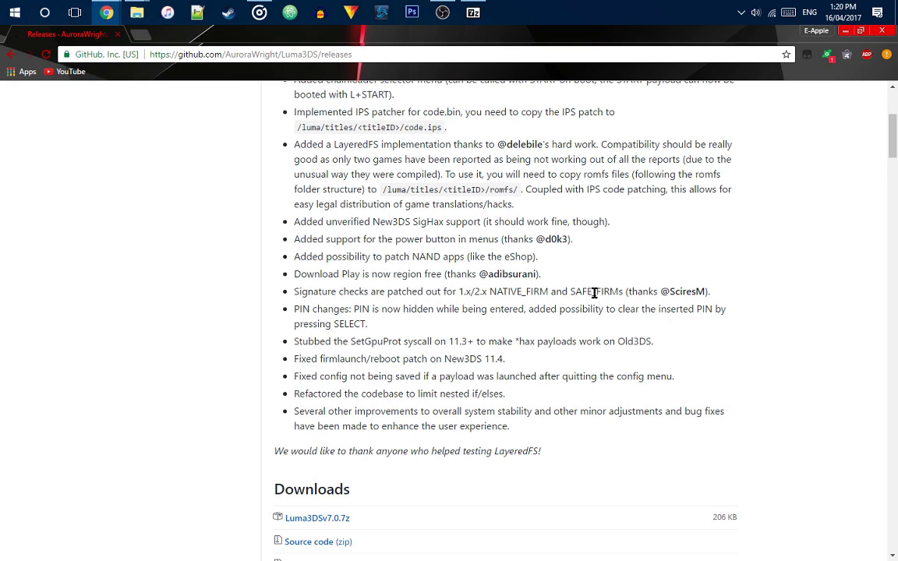
pyautogui.scroll(4, 593, 293)
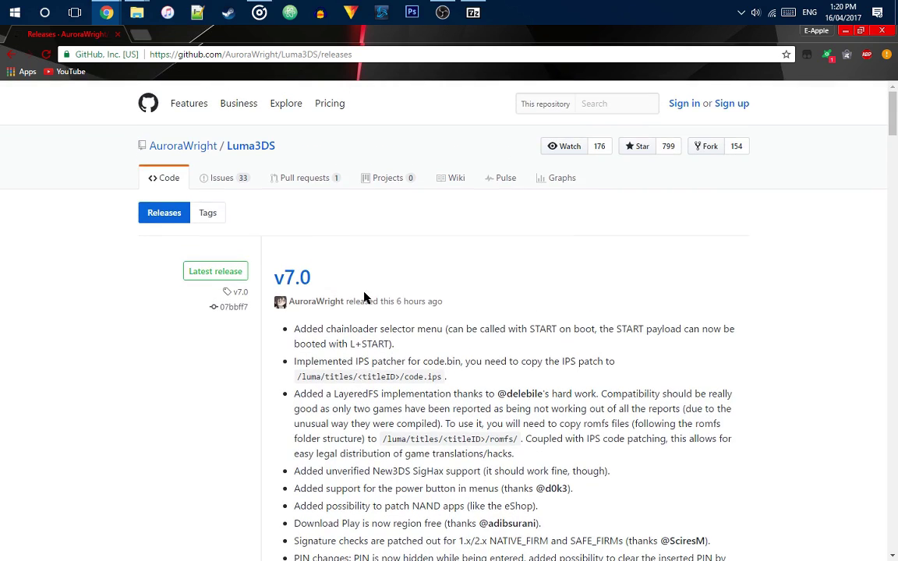